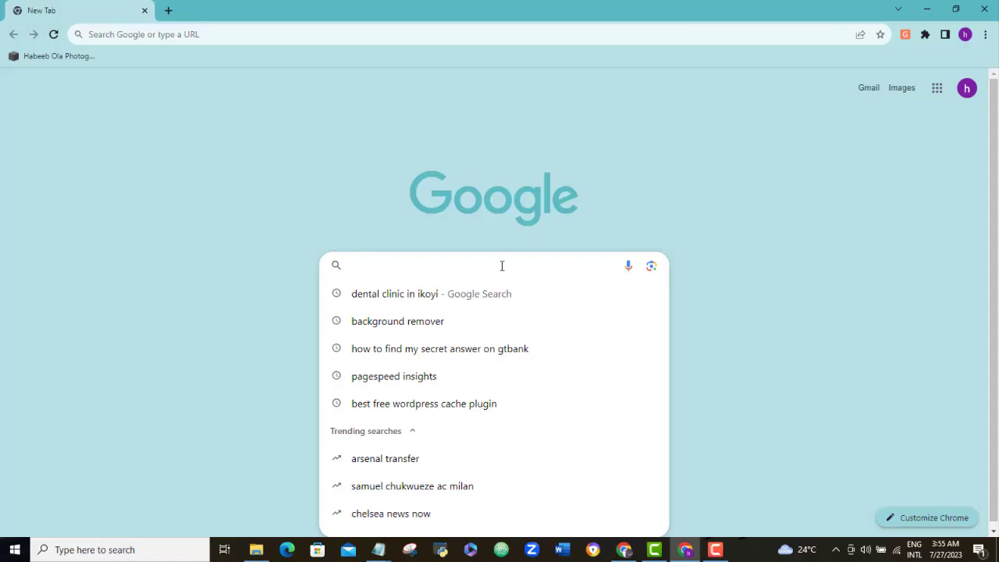
# Step: Search Google for the Check My Links Chrome extension and open its Web Store page
pyautogui.write('check my links chrome extenso')
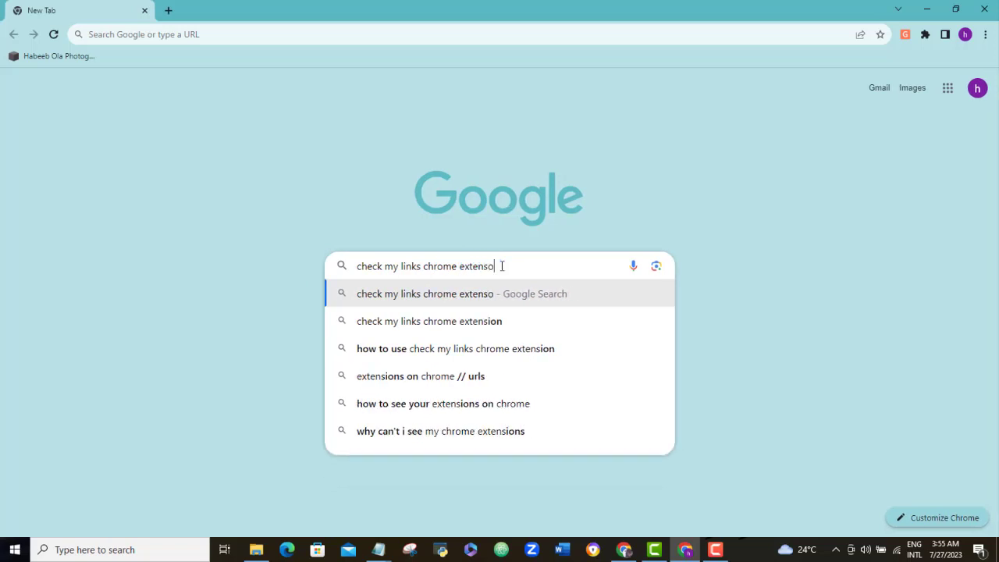
pyautogui.press('Return')
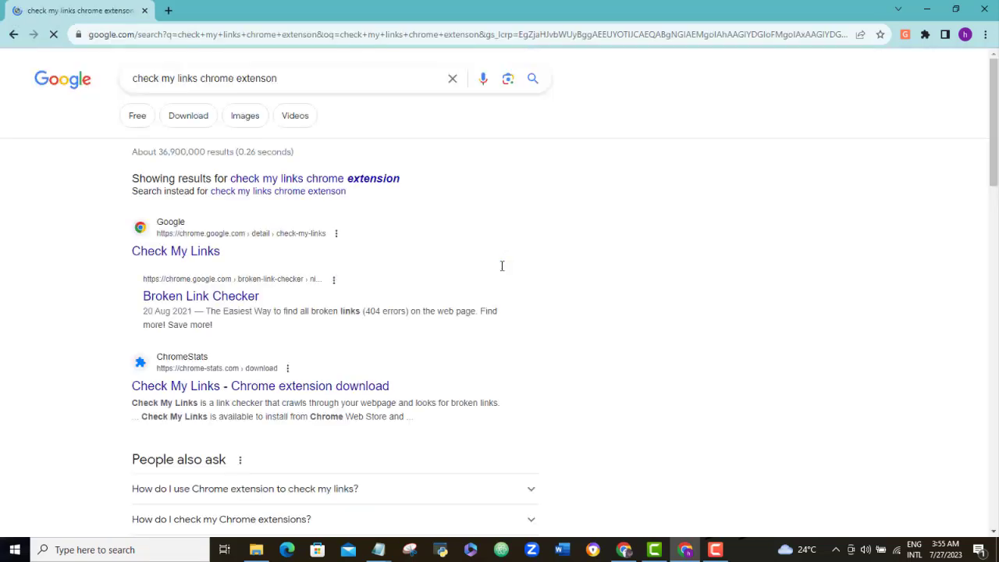
pyautogui.click(211, 253)
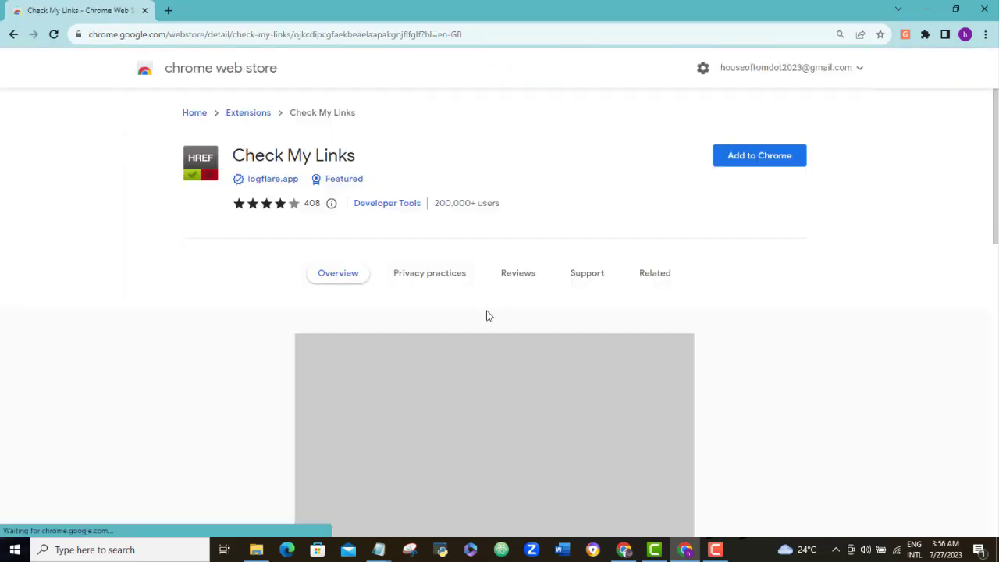
# Step: Add Check My Links to Chrome and pin it to the toolbar
pyautogui.click(758, 160)
pyautogui.click(520, 142)
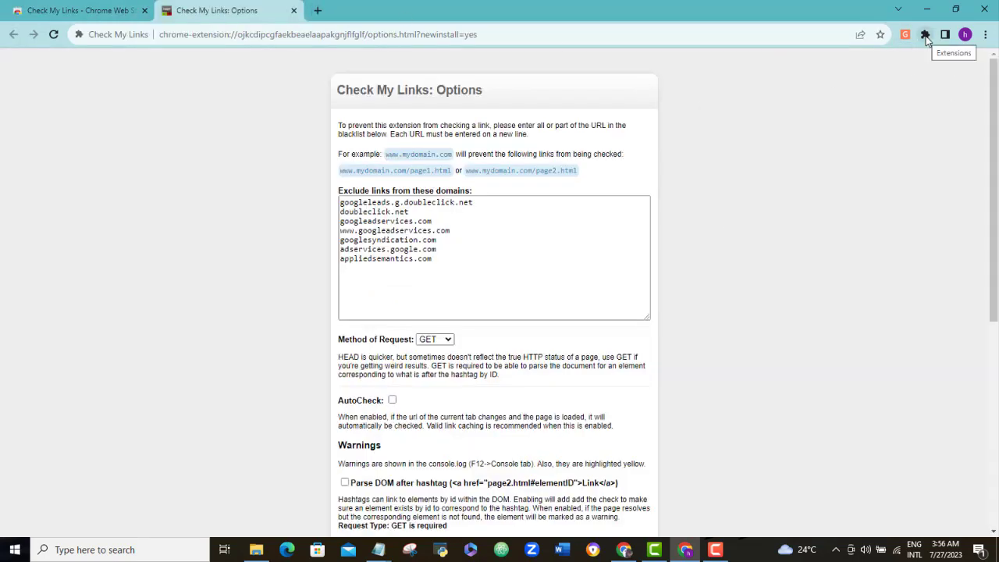
pyautogui.click(925, 37)
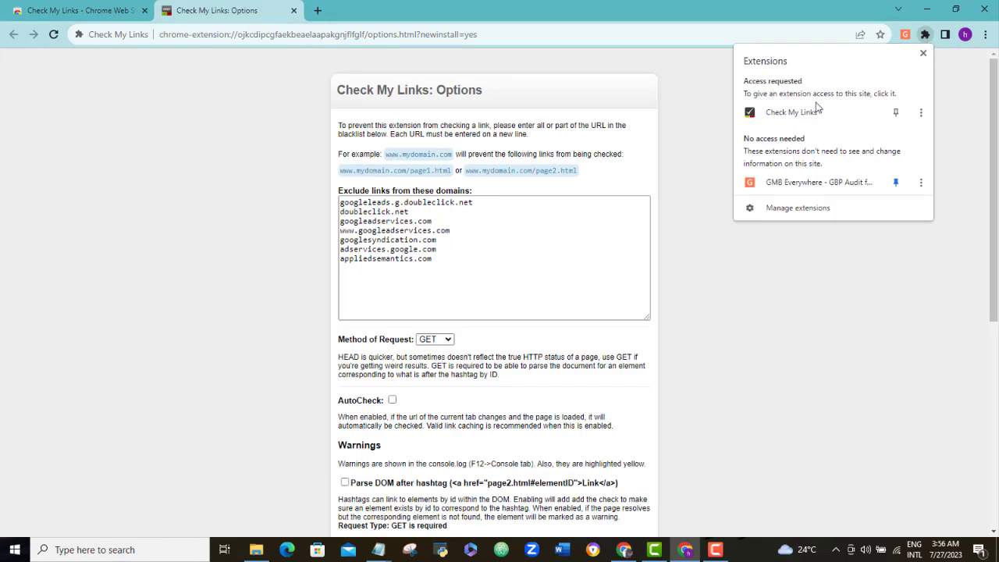
pyautogui.click(896, 113)
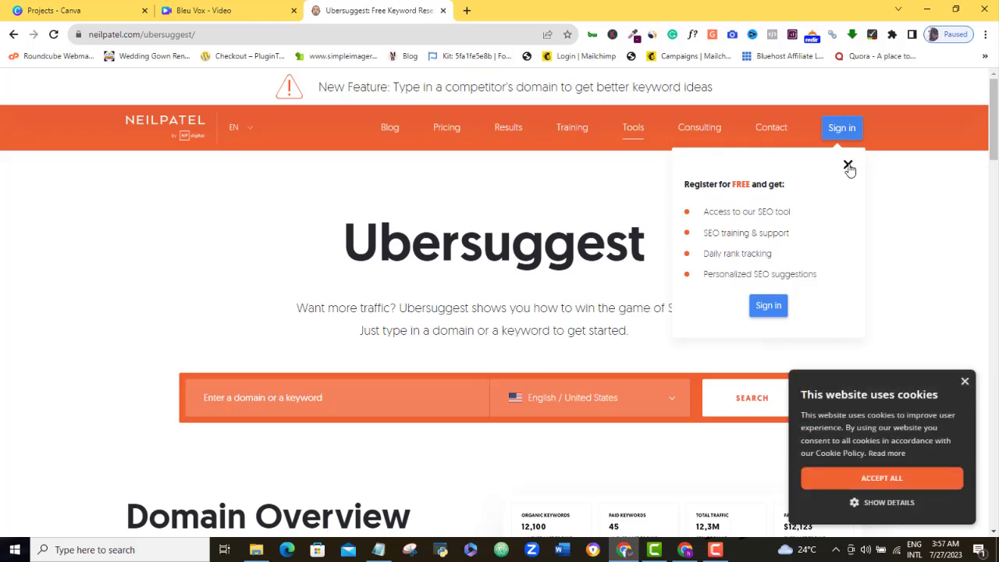
# Step: Dismiss the registration popup, sign into Ubersuggest, and open Site Audit from the sidebar
pyautogui.click(848, 164)
pyautogui.click(842, 129)
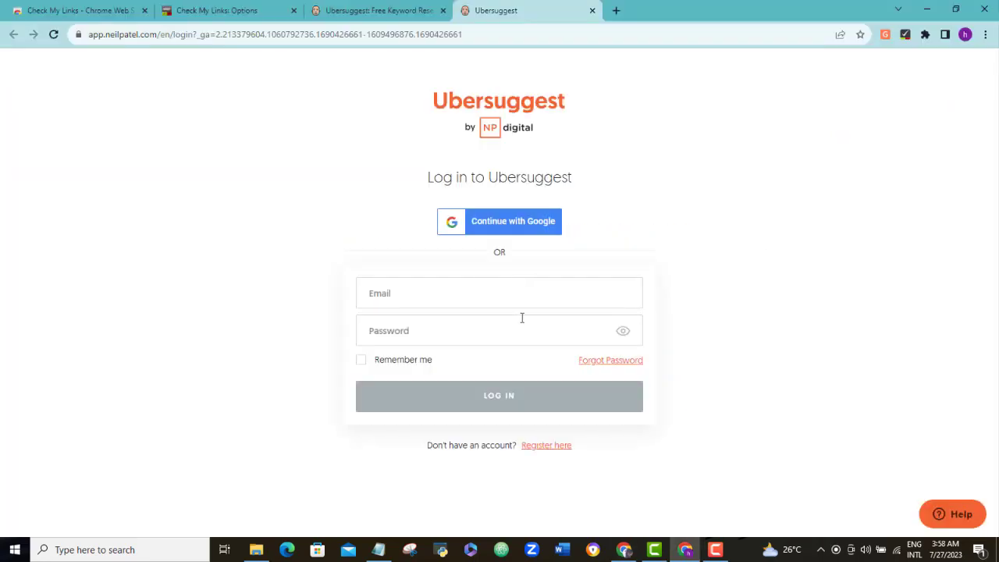
pyautogui.click(562, 447)
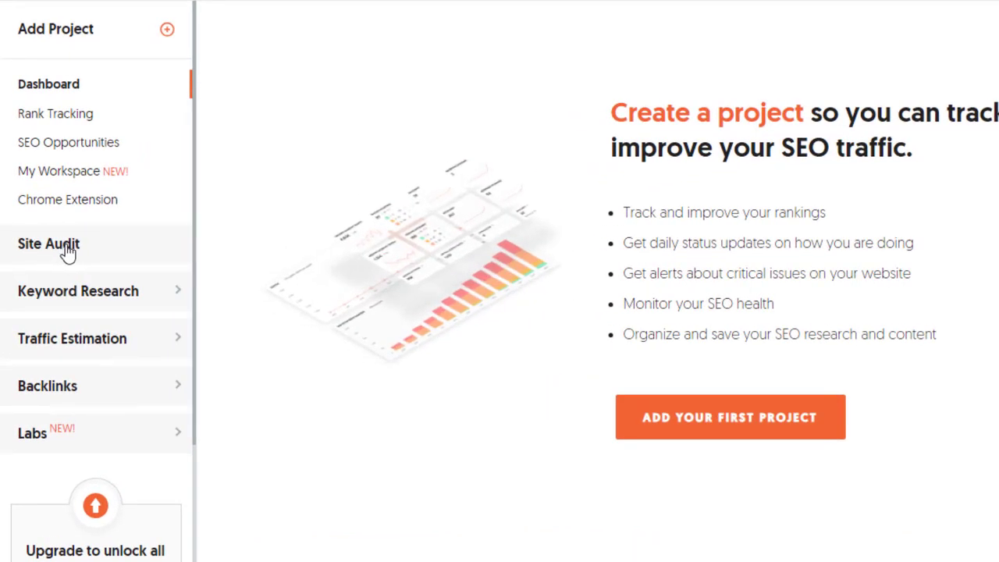
pyautogui.click(64, 250)
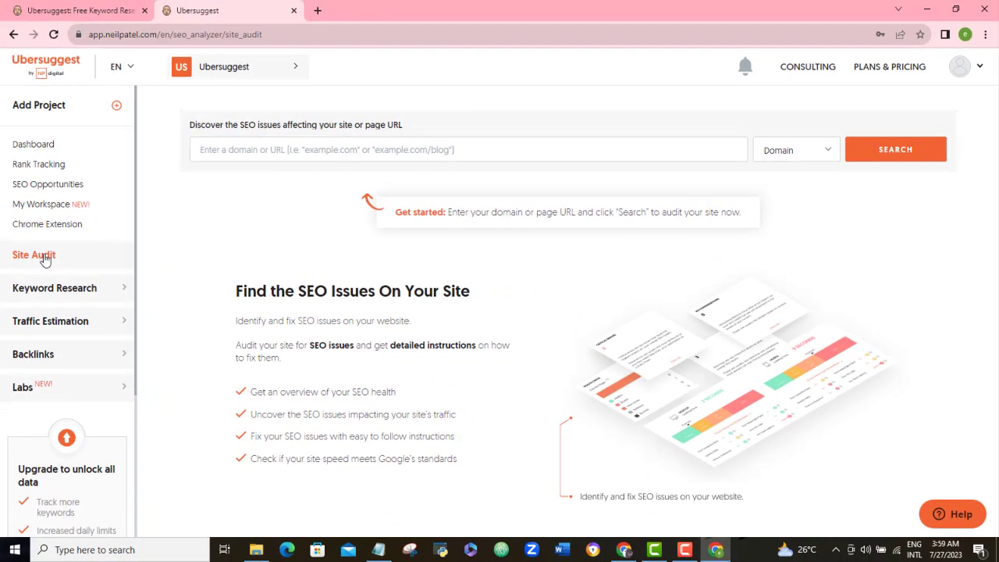
pyautogui.click(262, 152)
pyautogui.write('www.')
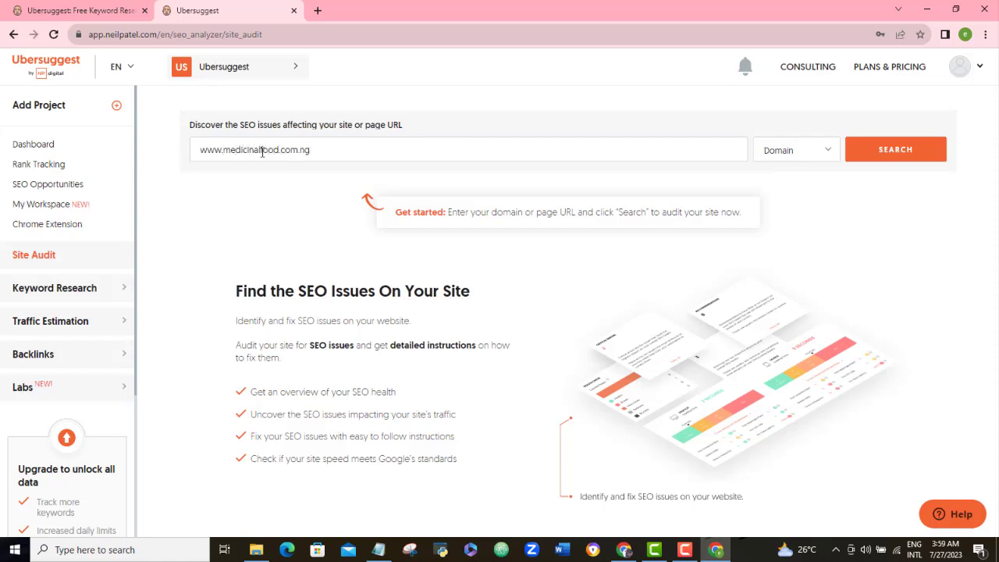
pyautogui.write('medicinalfood.com.ng')
pyautogui.click(907, 152)
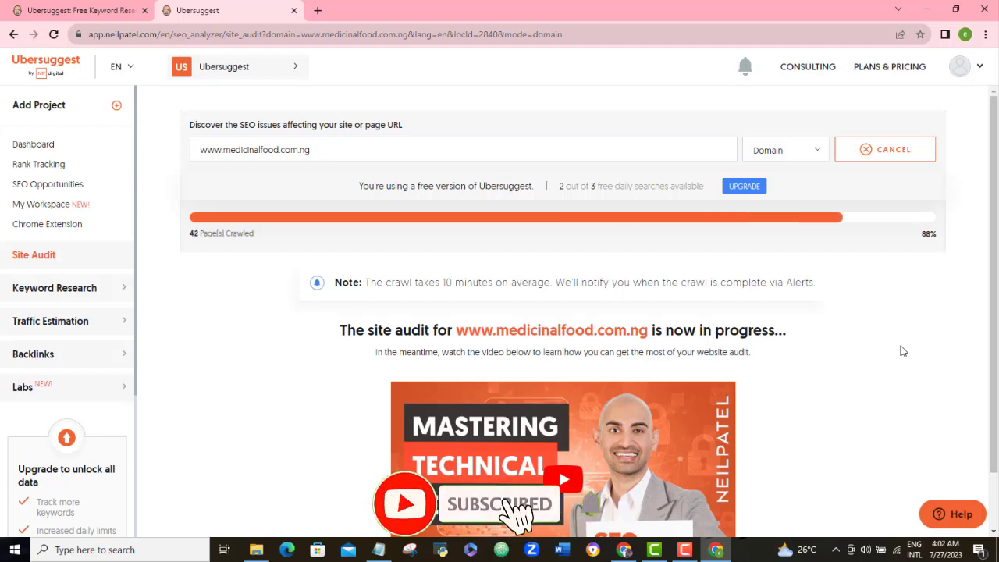
pyautogui.scroll(-3, 993, 307)
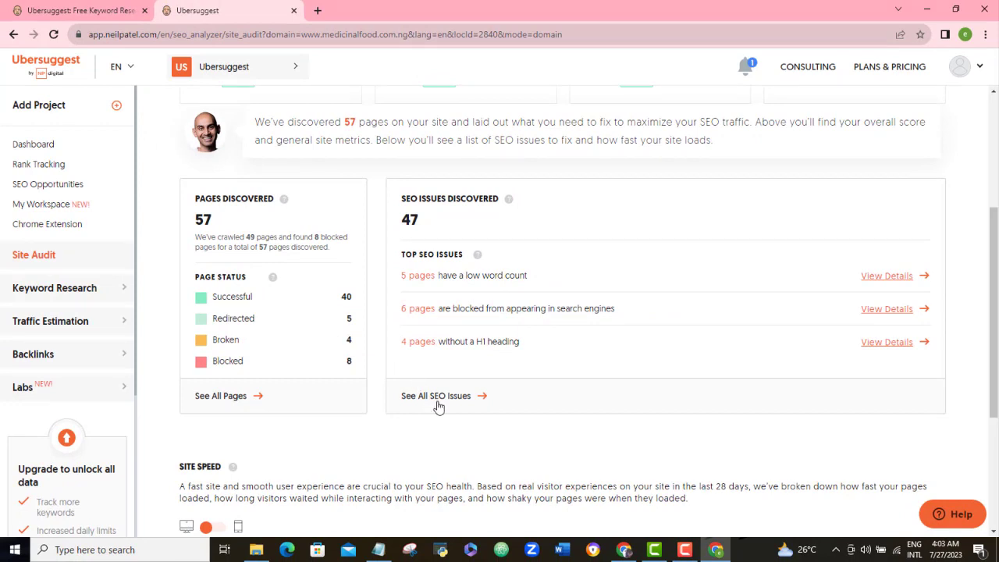
# Step: Open the full SEO issues list and view the broken-links details
pyautogui.click(439, 399)
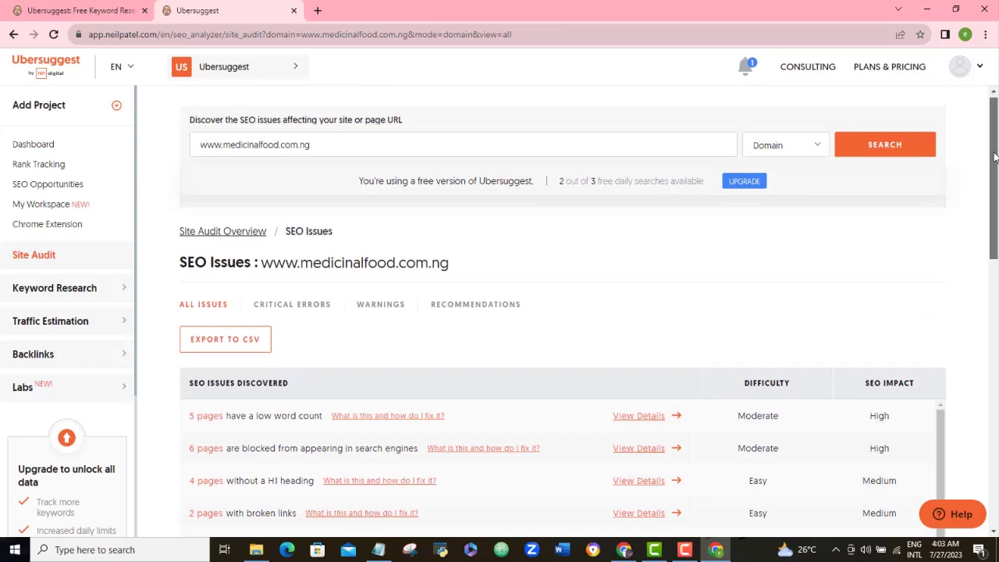
pyautogui.scroll(-3, 601, 427)
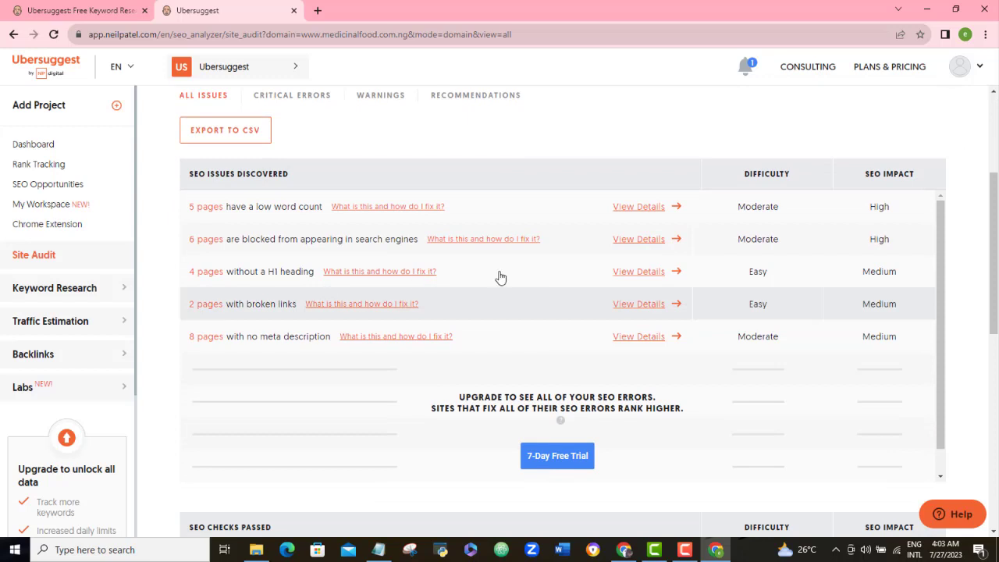
pyautogui.click(639, 306)
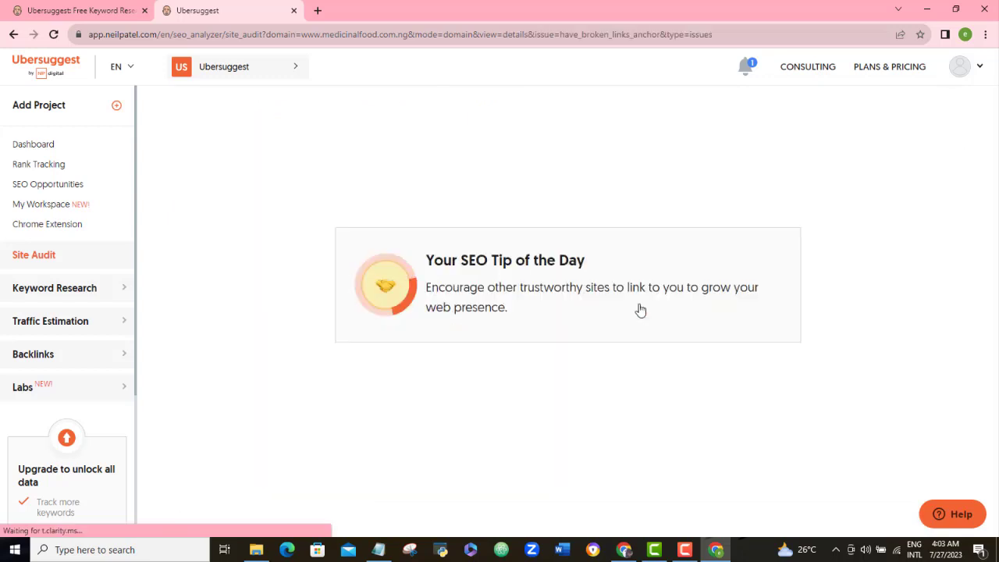
# Step: Copy the first affected page's URL, the garlic article, into a new tab
pyautogui.moveTo(374, 409); pyautogui.dragTo(707, 414)
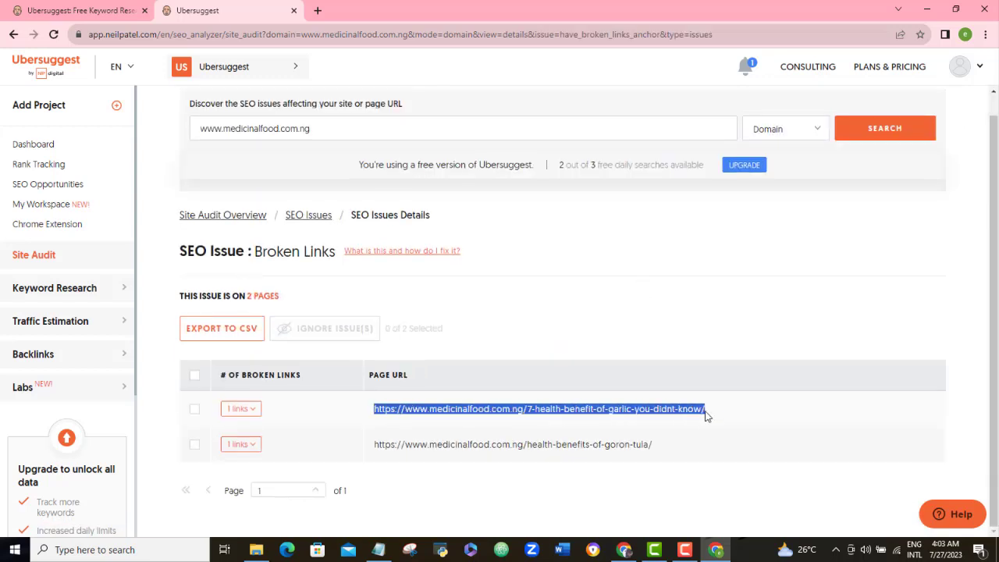
pyautogui.rightClick(685, 414)
pyautogui.click(700, 419)
pyautogui.click(318, 10)
# Step: Load the garlic article URL in the new tab and dismiss its notification prompt
pyautogui.hotkey('ctrl', 'v')
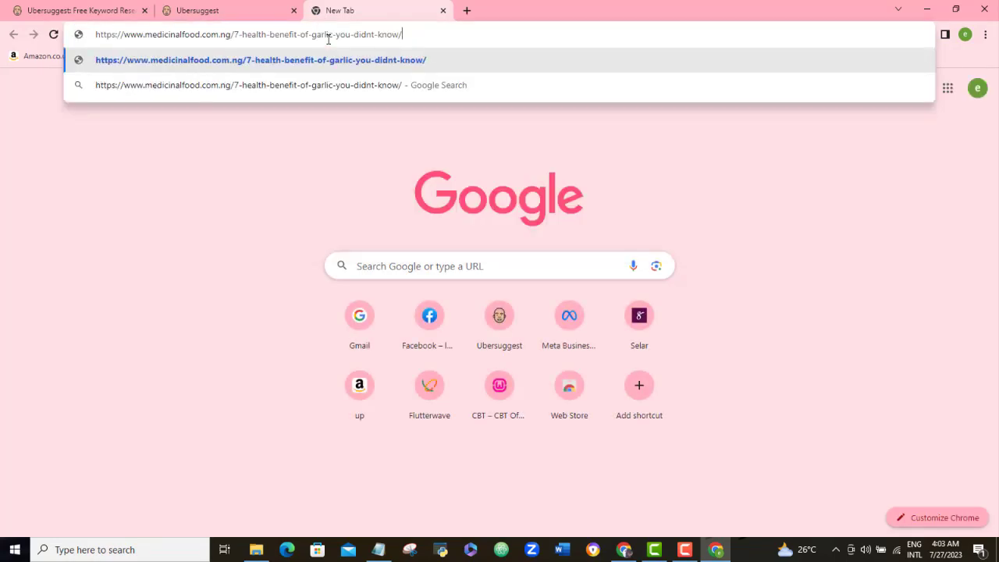
pyautogui.press('Return')
pyautogui.click(690, 553)
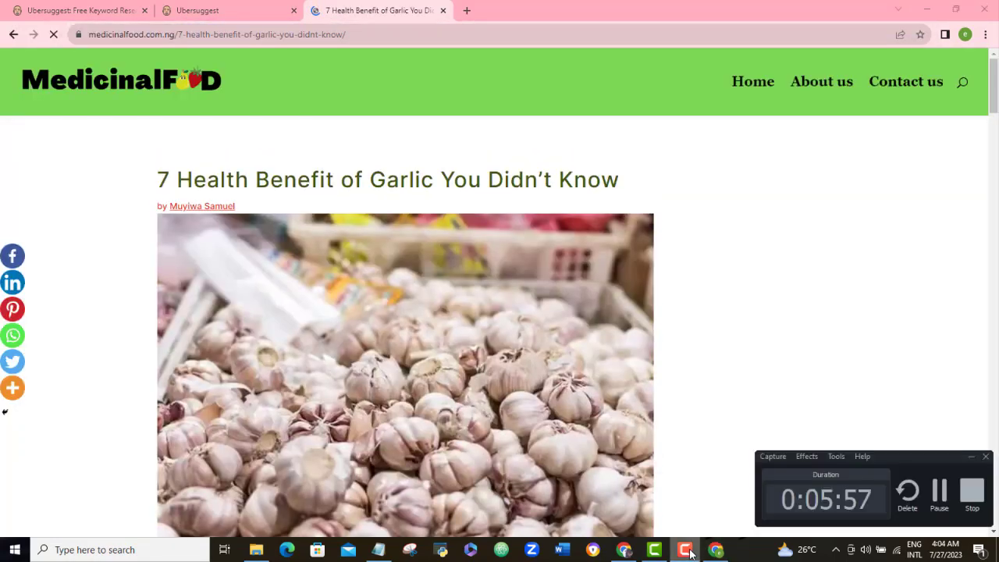
pyautogui.click(690, 554)
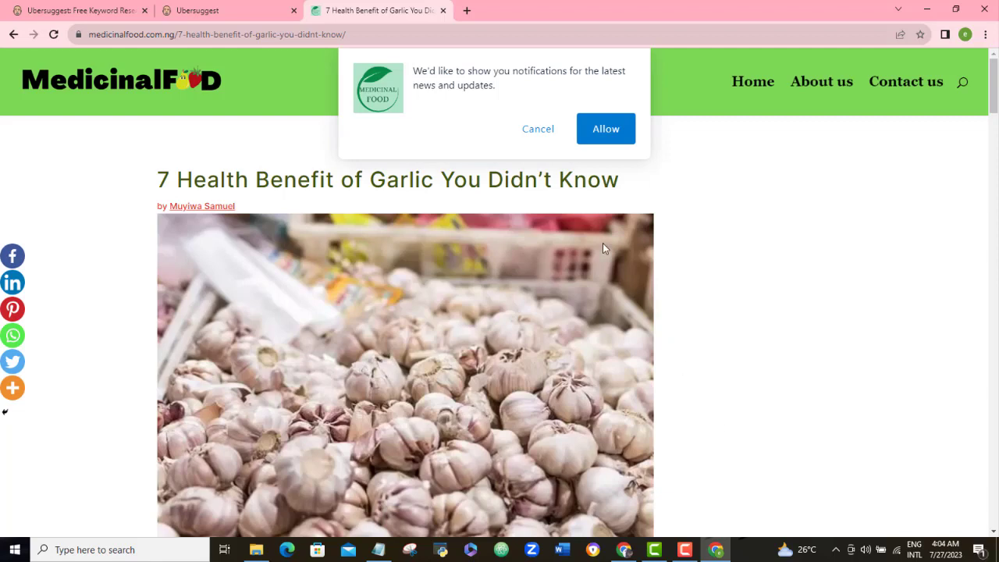
pyautogui.click(540, 137)
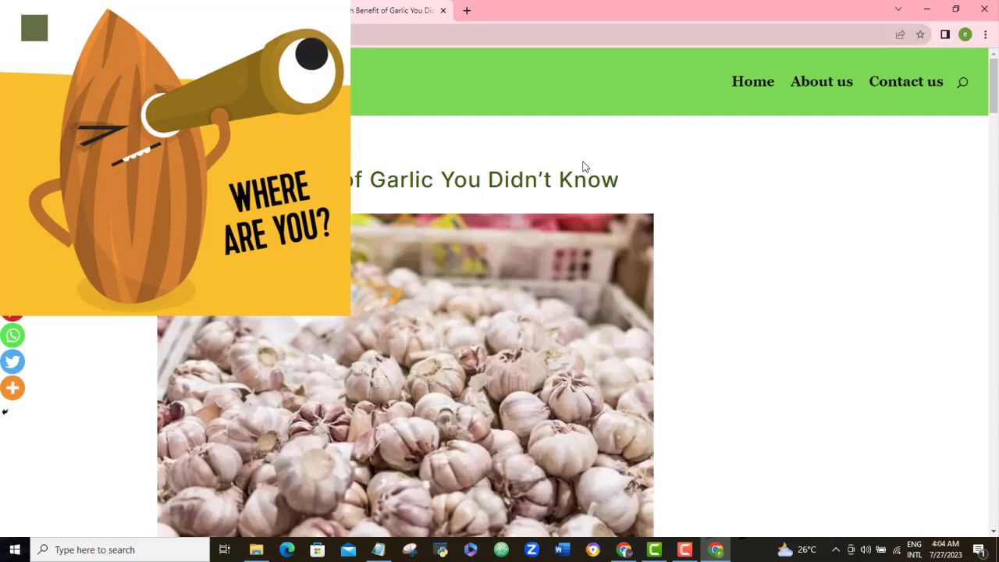
# Step: Run Check My Links on the article and scroll down to the red invalid link
pyautogui.hotkey('alt', 'Tab')
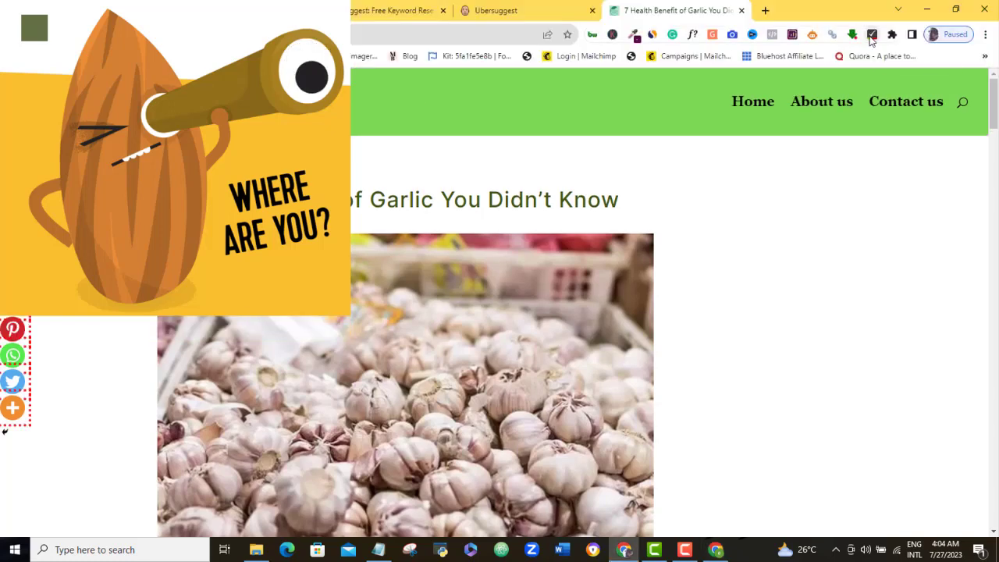
pyautogui.click(871, 35)
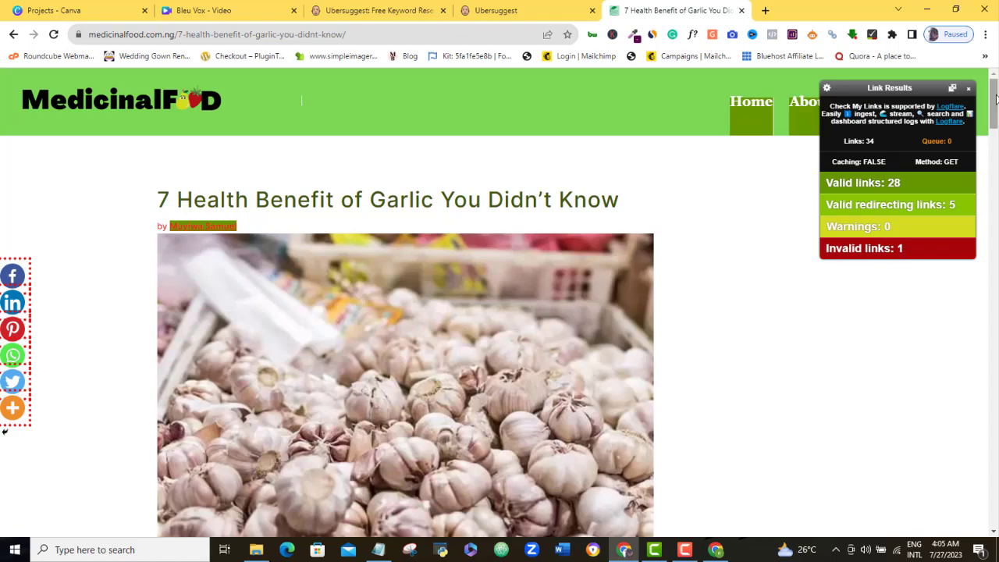
pyautogui.moveTo(997, 100); pyautogui.dragTo(996, 454)
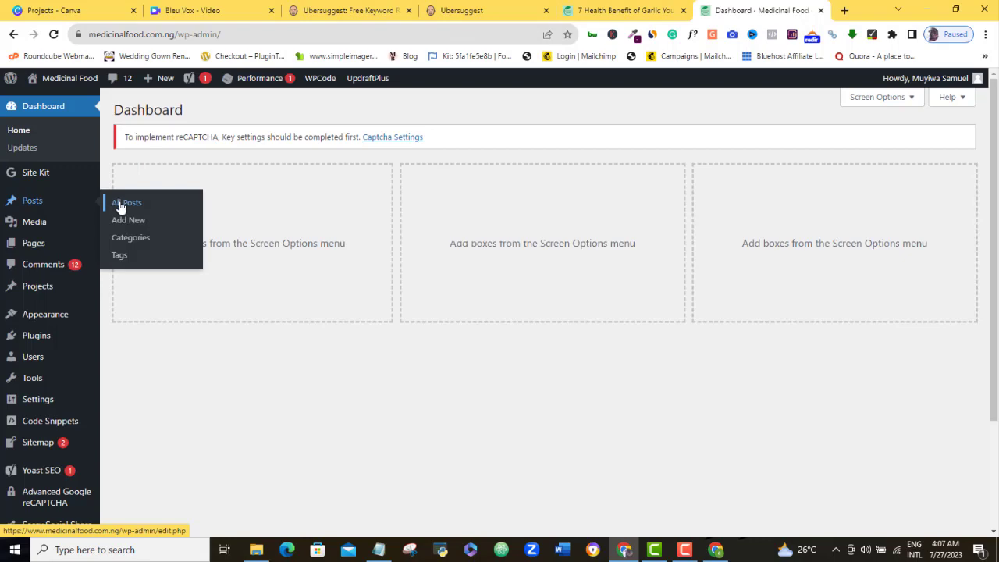
# Step: Search All Posts for '7 benefits of garlic'
pyautogui.click(121, 206)
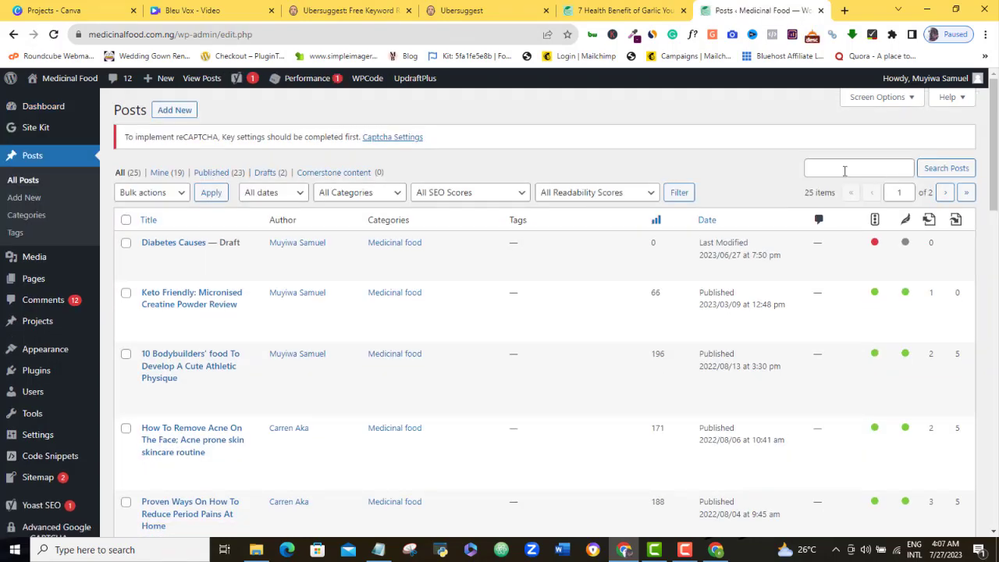
pyautogui.click(843, 169)
pyautogui.write('7')
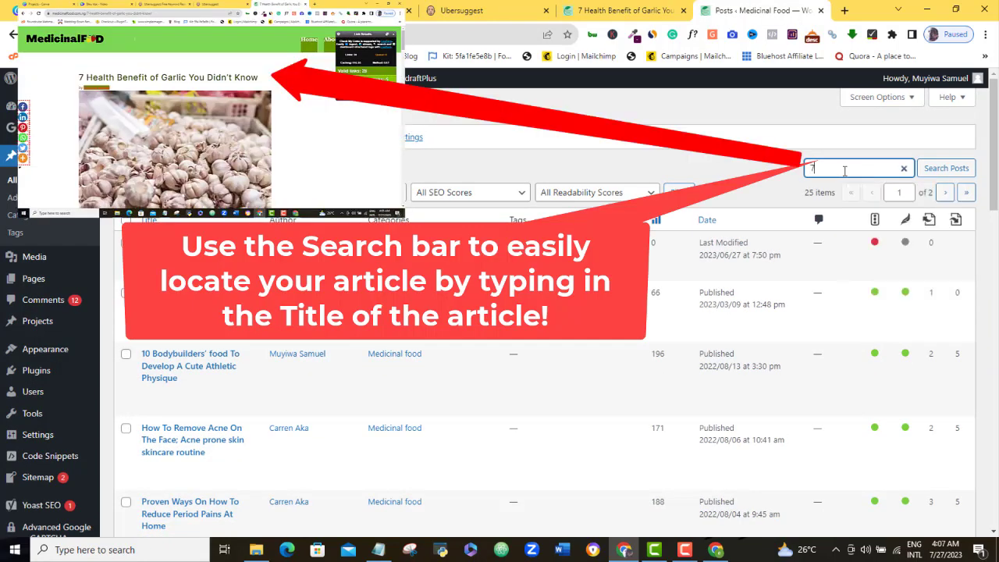
pyautogui.write(' benefits of garlic')
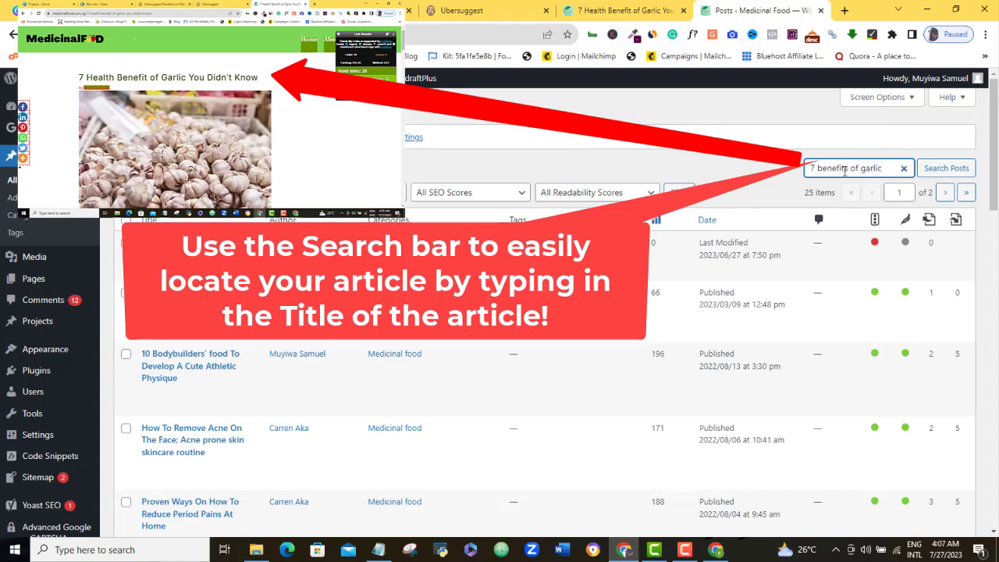
pyautogui.press('Return')
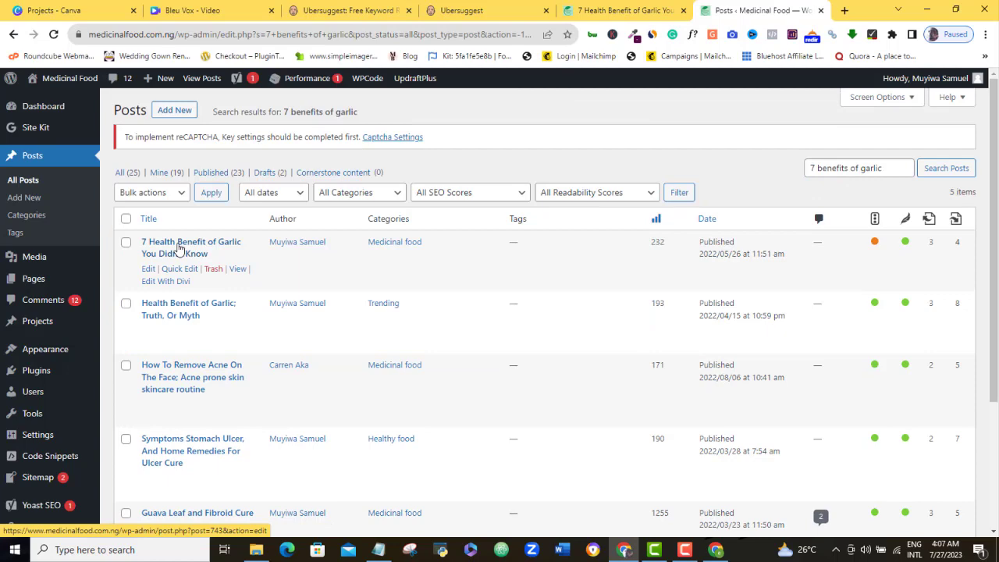
# Step: Open the garlic post's editor in a new tab, then return to the published article
pyautogui.rightClick(148, 269)
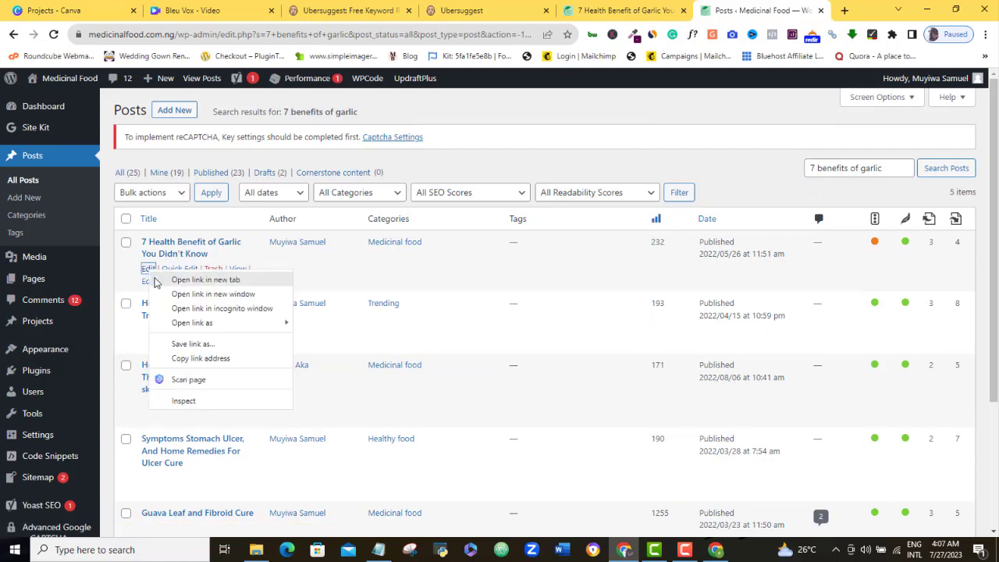
pyautogui.click(187, 278)
pyautogui.click(765, 9)
pyautogui.click(526, 9)
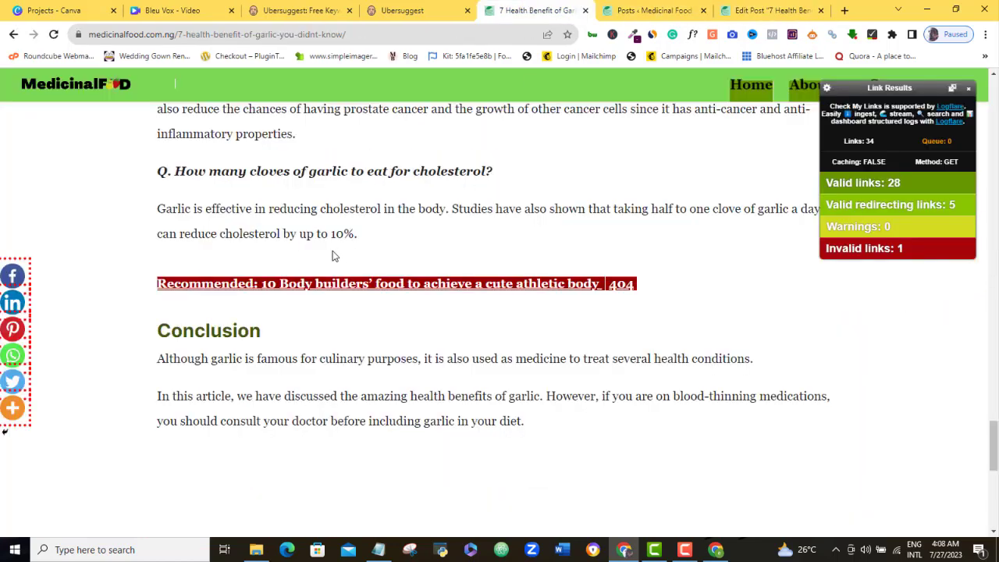
# Step: Open the Recommended link's URL for editing in the garlic post, then select the article address in Ubersuggest's report
pyautogui.click(769, 10)
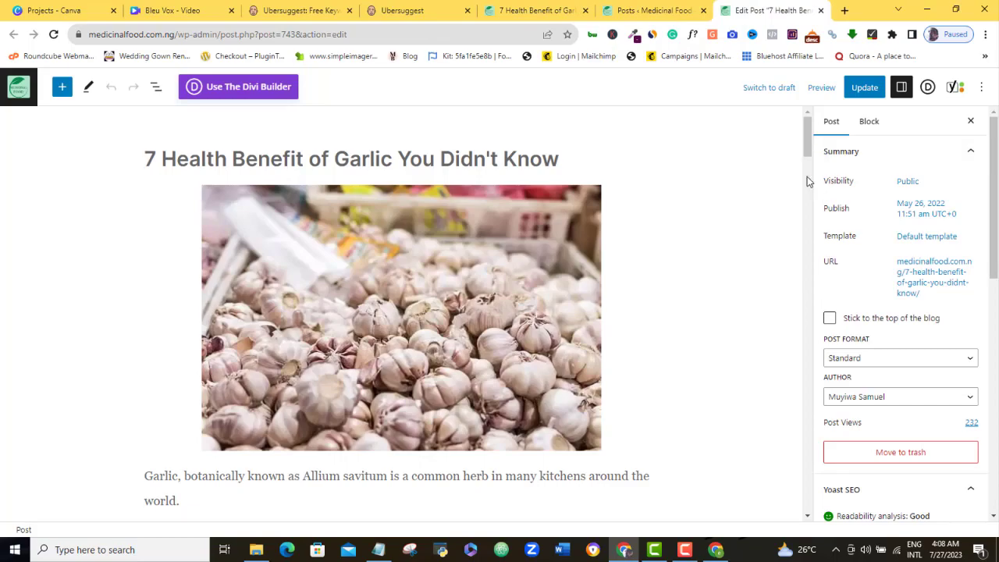
pyautogui.moveTo(806, 152); pyautogui.dragTo(818, 463)
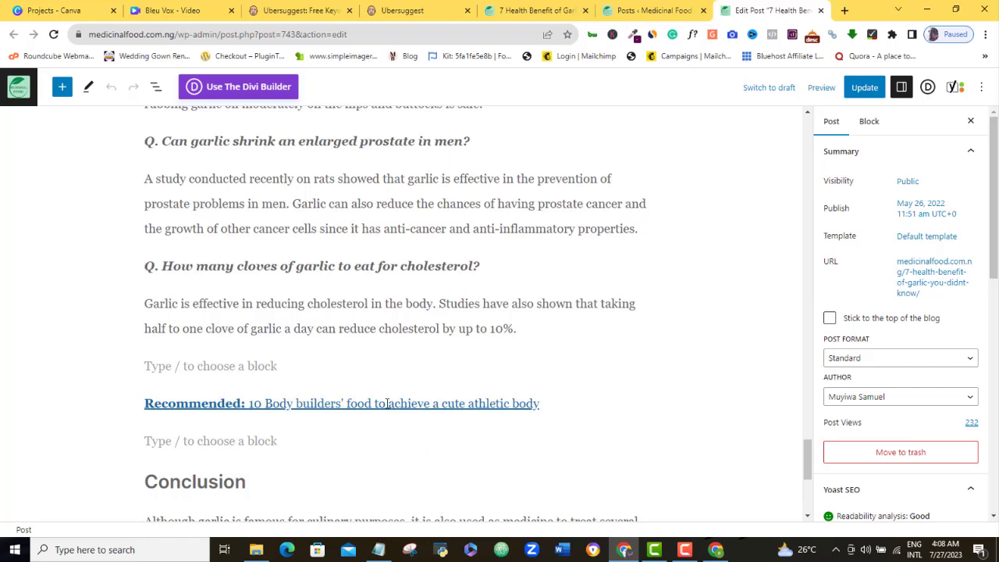
pyautogui.moveTo(146, 401); pyautogui.dragTo(162, 403)
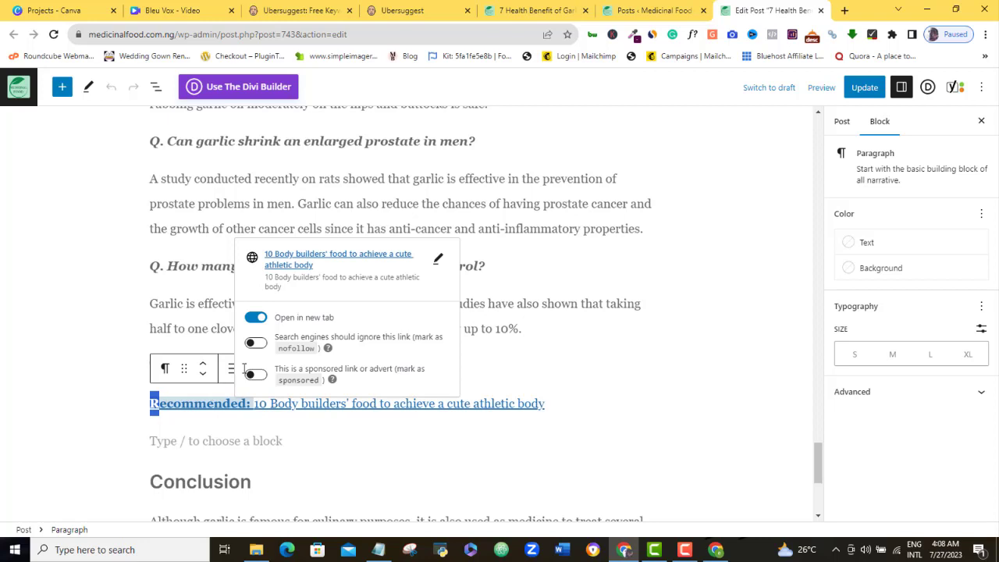
pyautogui.click(438, 259)
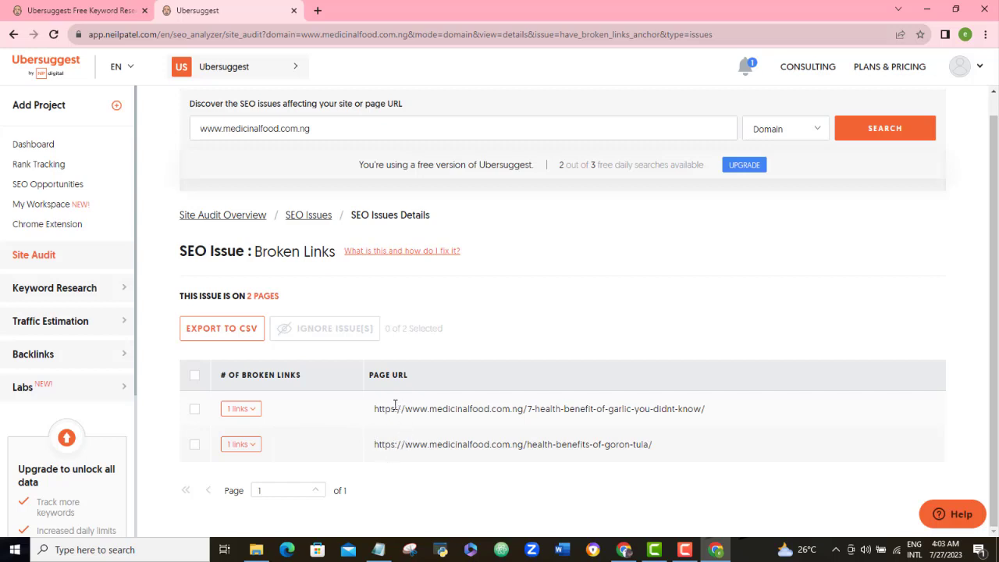
pyautogui.moveTo(374, 408); pyautogui.dragTo(421, 409)
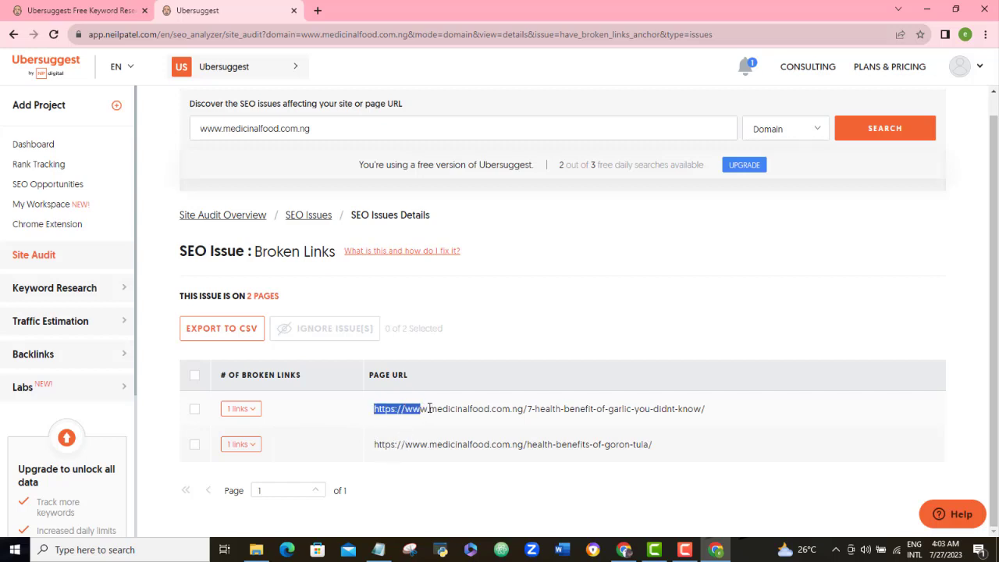